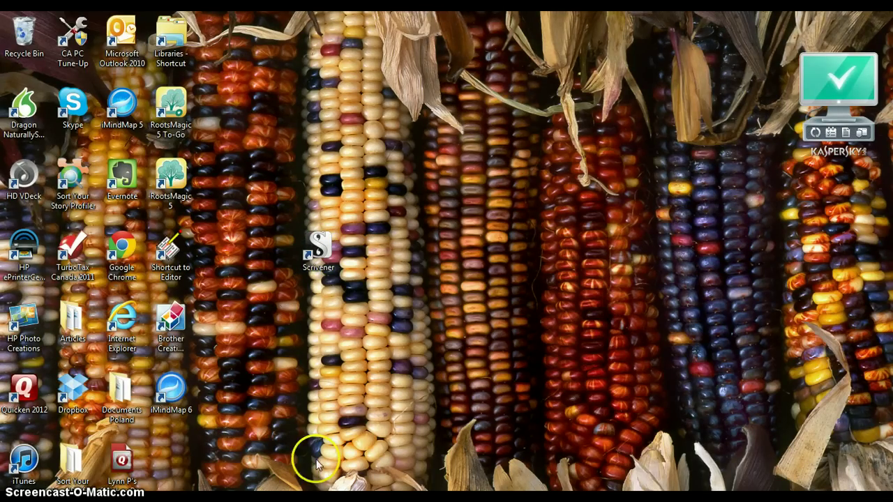
# Bring Scrivener forward and start a new project from the File menu
pyautogui.click(311, 492)
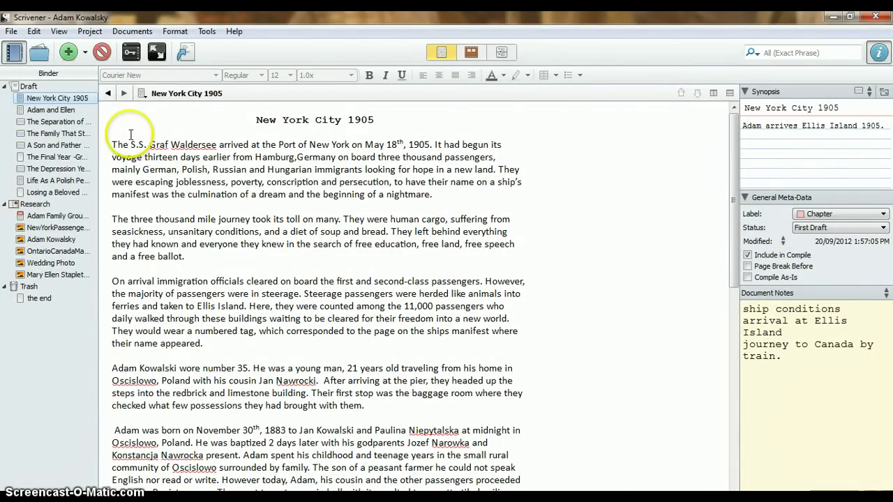
pyautogui.click(10, 32)
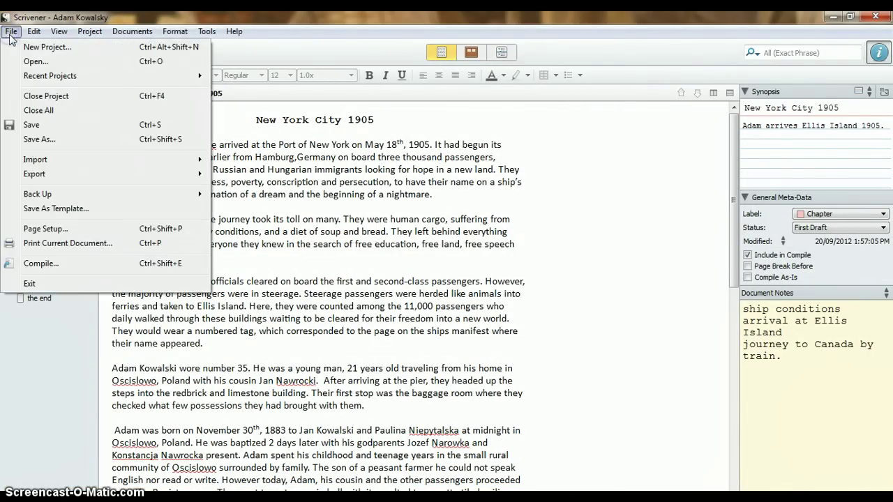
pyautogui.click(47, 47)
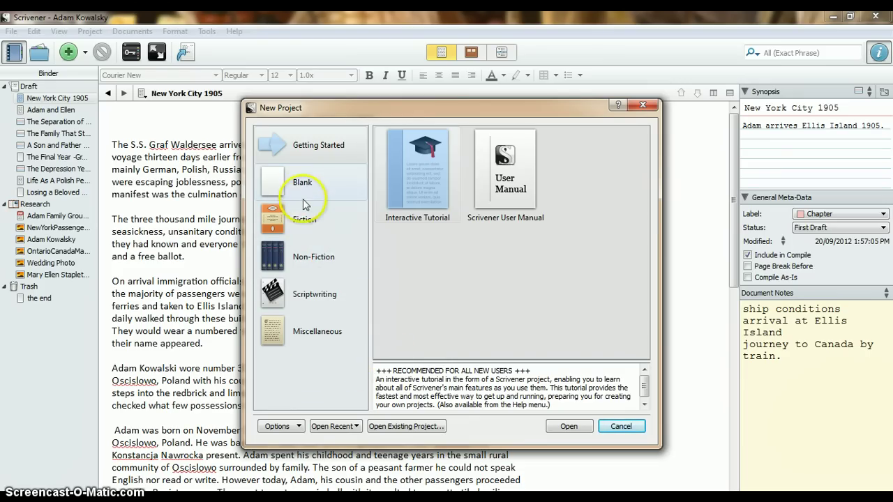
# Browse the Fiction, Non-Fiction, Scriptwriting and Miscellaneous templates, then choose the Blank category
pyautogui.click(305, 223)
pyautogui.click(310, 260)
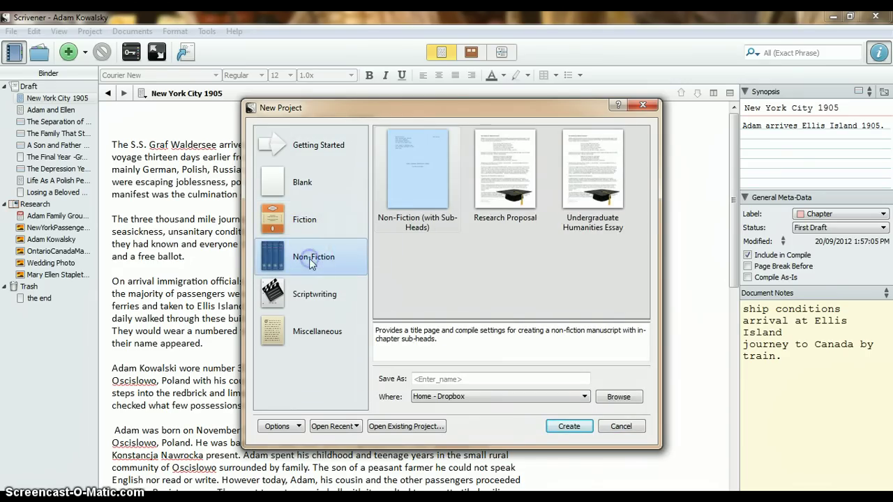
pyautogui.click(310, 294)
pyautogui.click(312, 333)
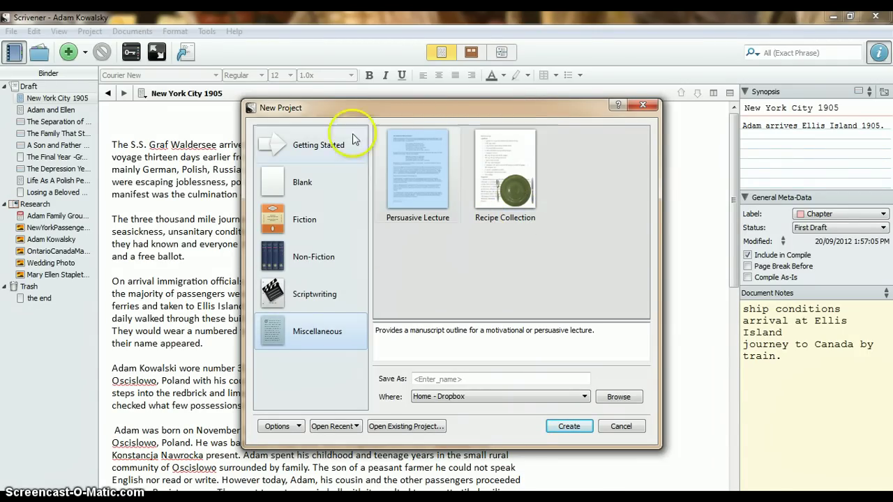
pyautogui.click(316, 185)
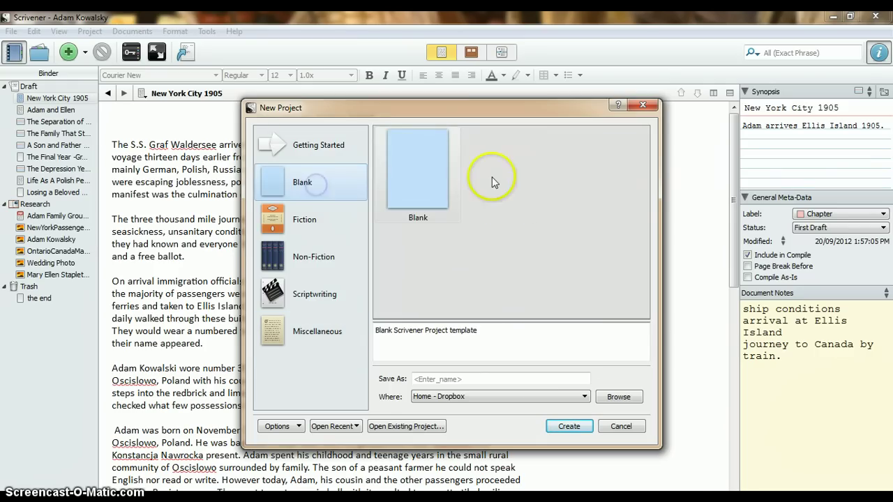
pyautogui.click(422, 167)
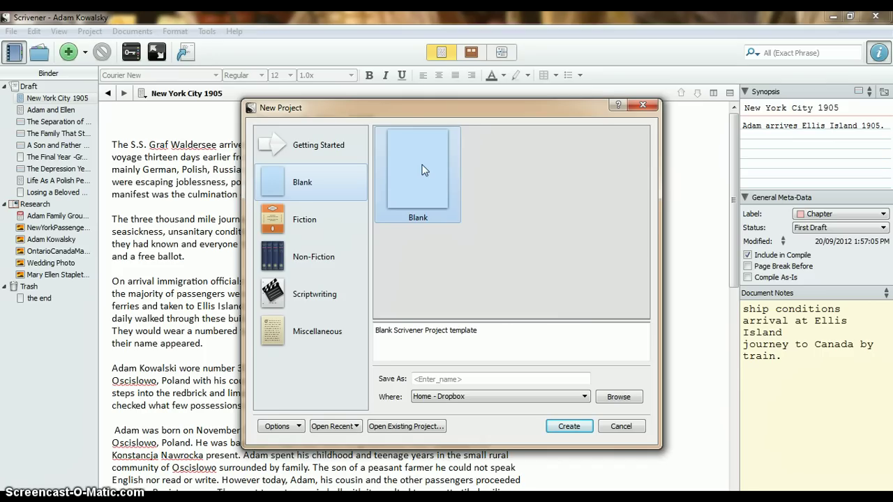
pyautogui.click(419, 292)
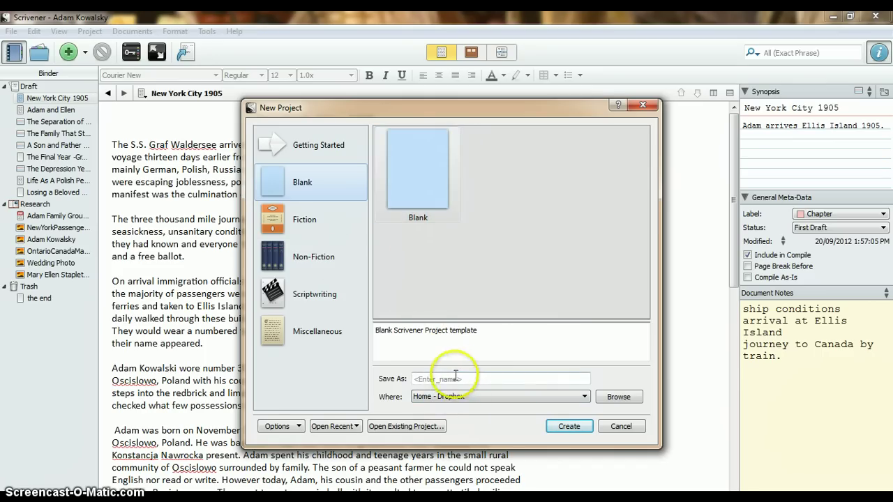
pyautogui.click(431, 379)
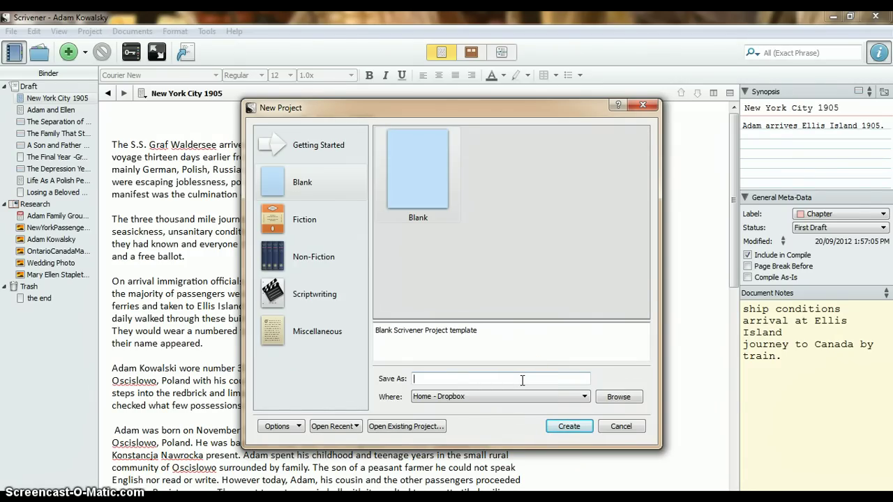
pyautogui.click(584, 397)
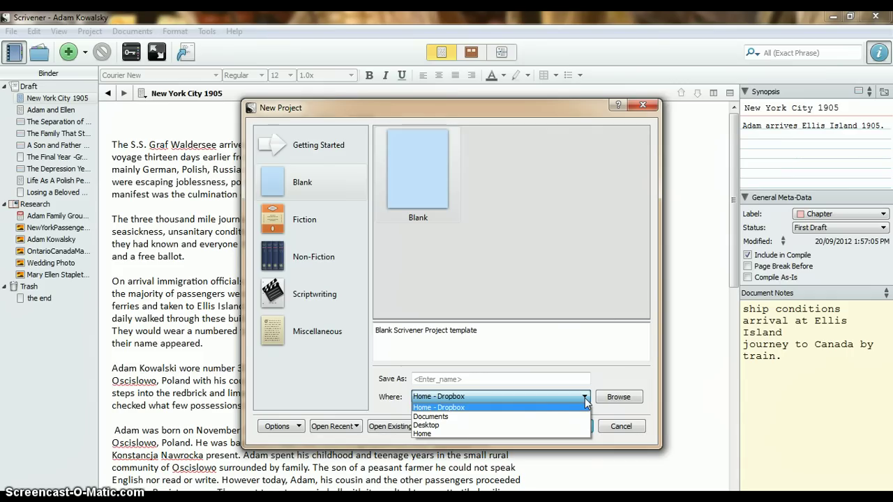
pyautogui.click(552, 408)
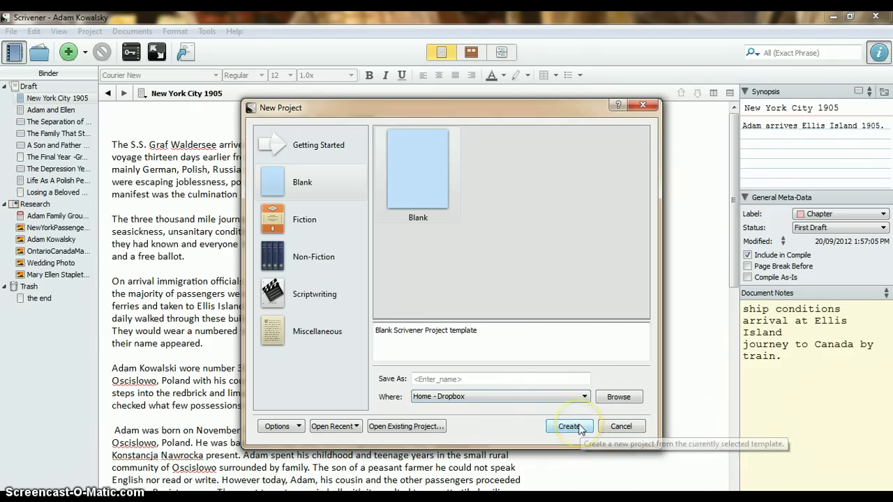
# Cancel the new project and view the chapter's synopsis tooltip in the Binder
pyautogui.click(620, 427)
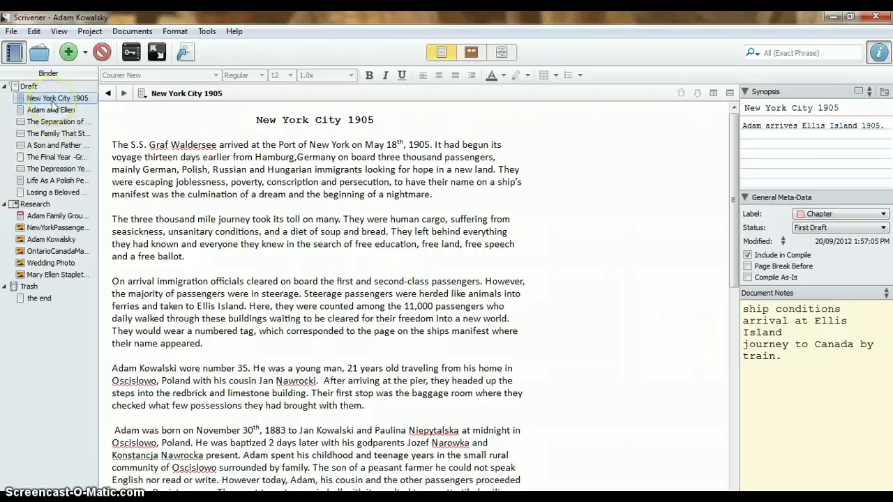
pyautogui.moveTo(52, 103)
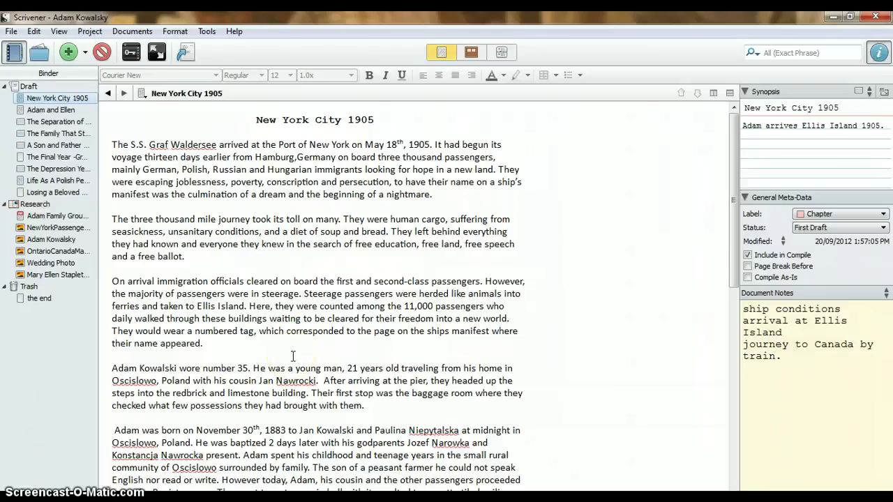
# Place the cursor in the New York City 1905 chapter text
pyautogui.click(527, 143)
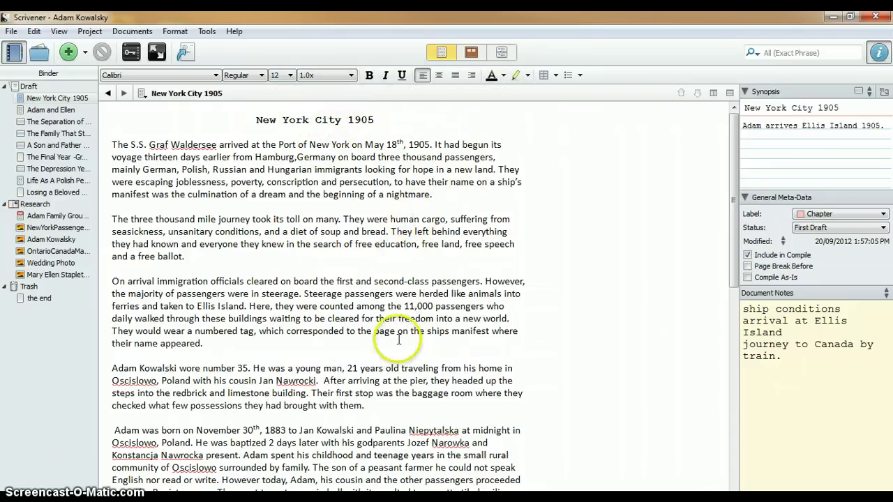
# Split the editor vertically so New York City 1905 appears in two side-by-side panes
pyautogui.click(713, 93)
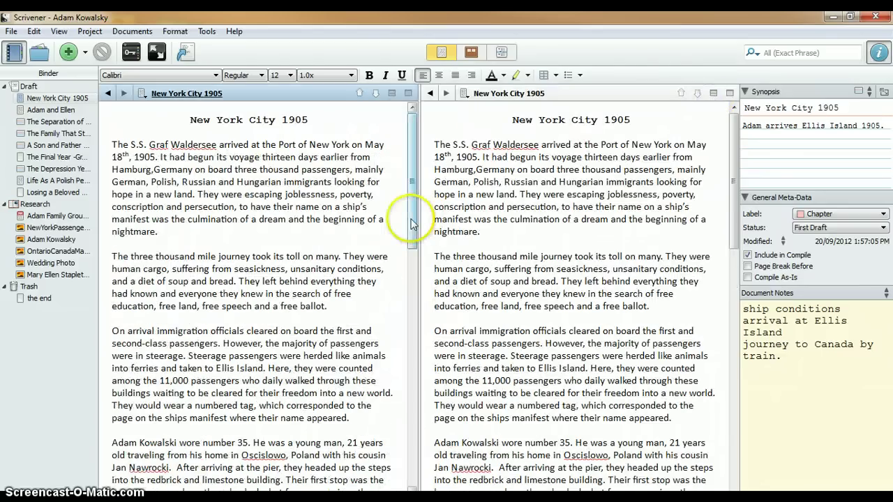
pyautogui.click(439, 130)
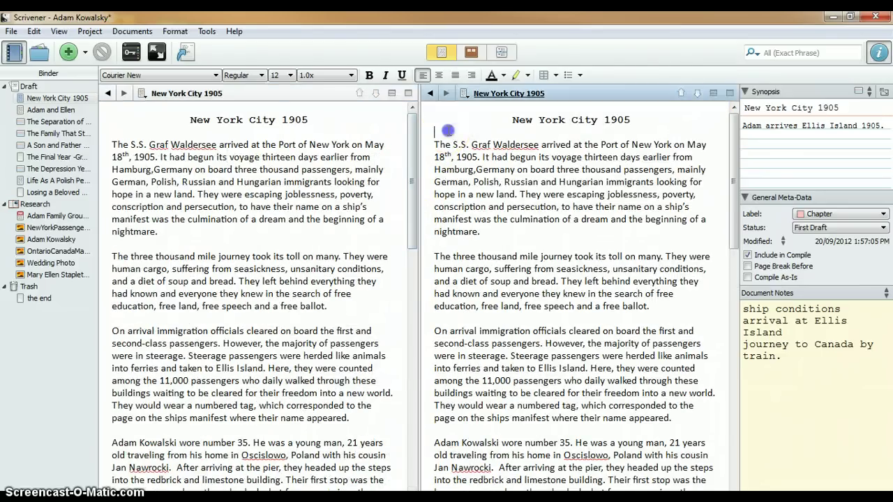
pyautogui.click(189, 126)
pyautogui.click(440, 123)
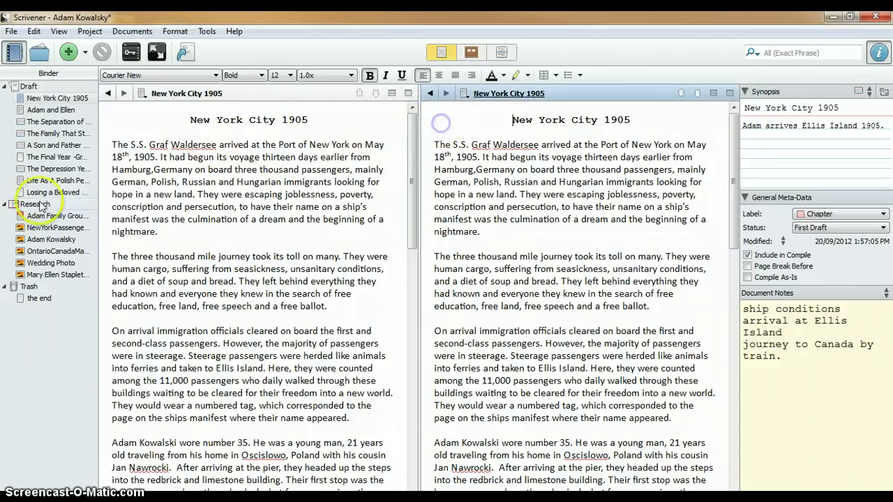
# Load the NewYorkPassengerLists manifest scan in the right pane and pan across it
pyautogui.click(56, 227)
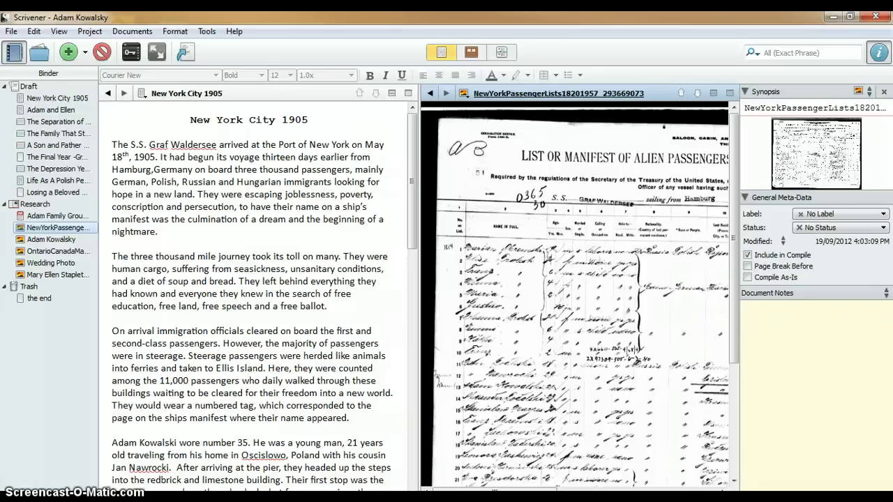
pyautogui.scroll(-1, 528, 315)
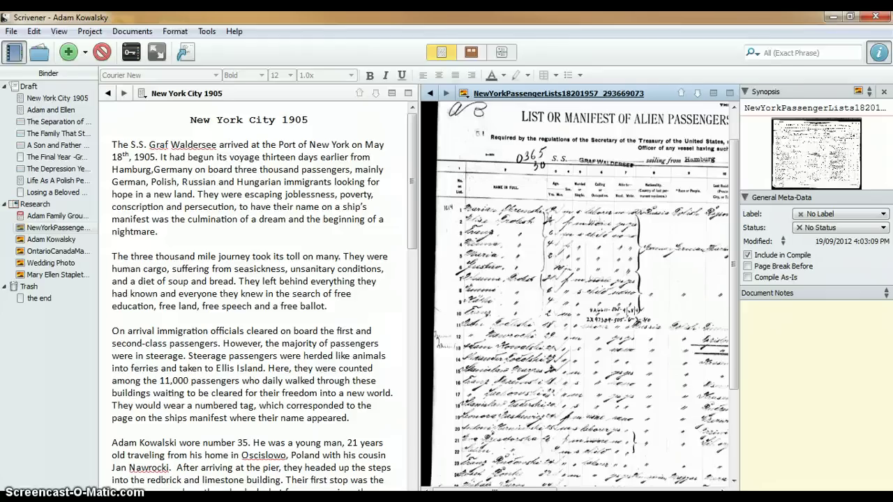
pyautogui.moveTo(589, 286); pyautogui.dragTo(581, 326)
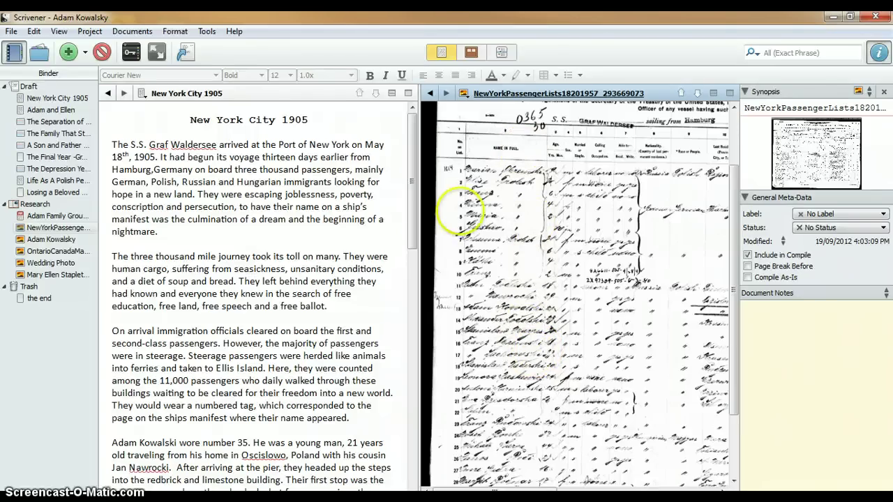
pyautogui.click(212, 239)
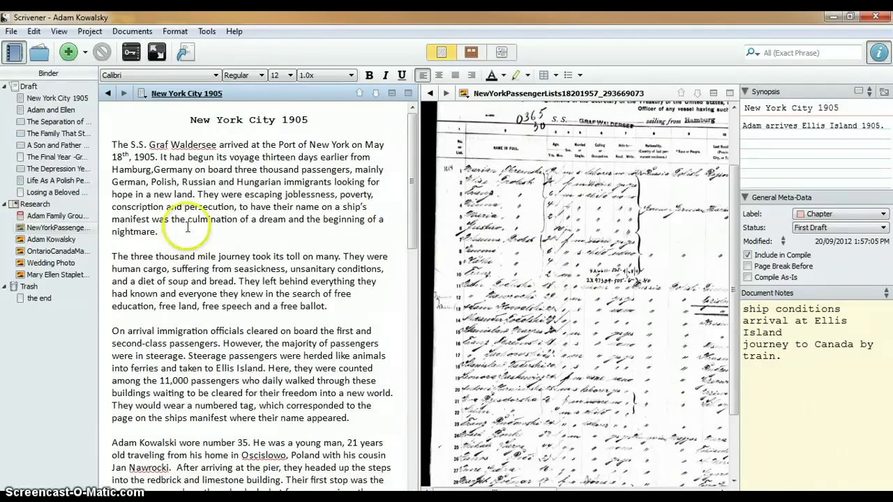
# Preview the family group sheet and photos, then show OntarioCanadaMarriages panned to the bride rows
pyautogui.click(430, 114)
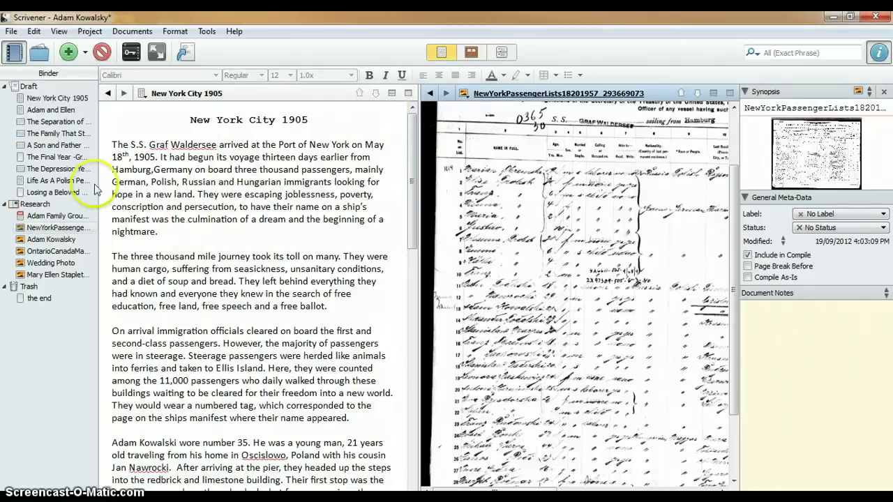
pyautogui.click(55, 218)
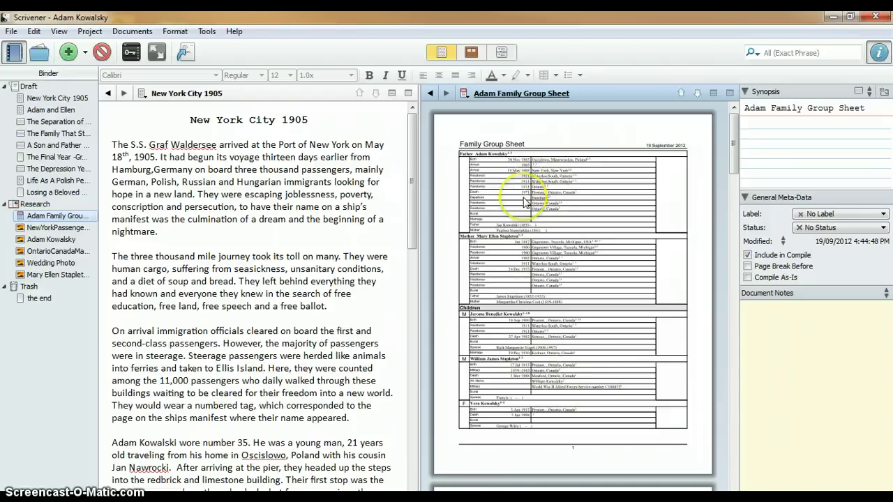
pyautogui.click(46, 263)
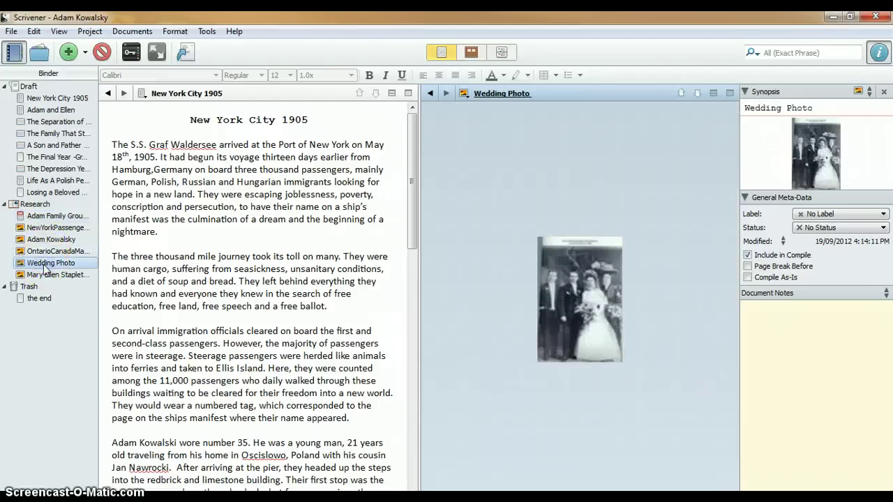
pyautogui.click(50, 276)
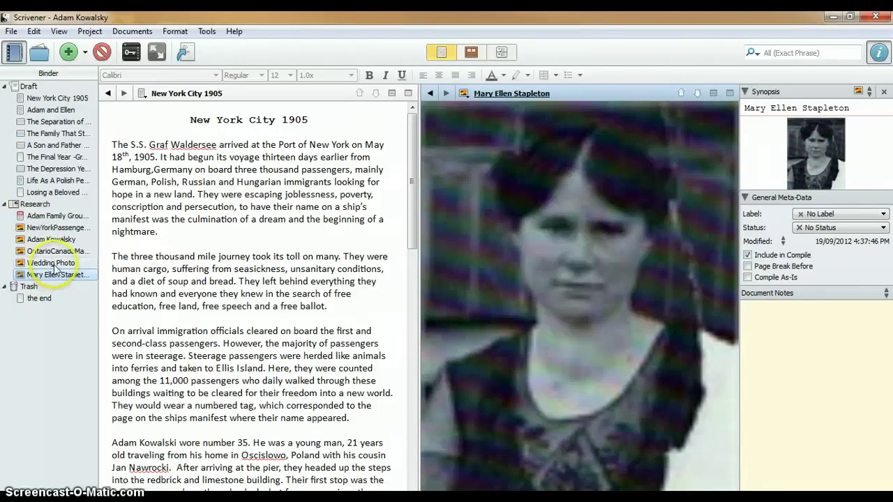
pyautogui.click(51, 263)
pyautogui.click(56, 251)
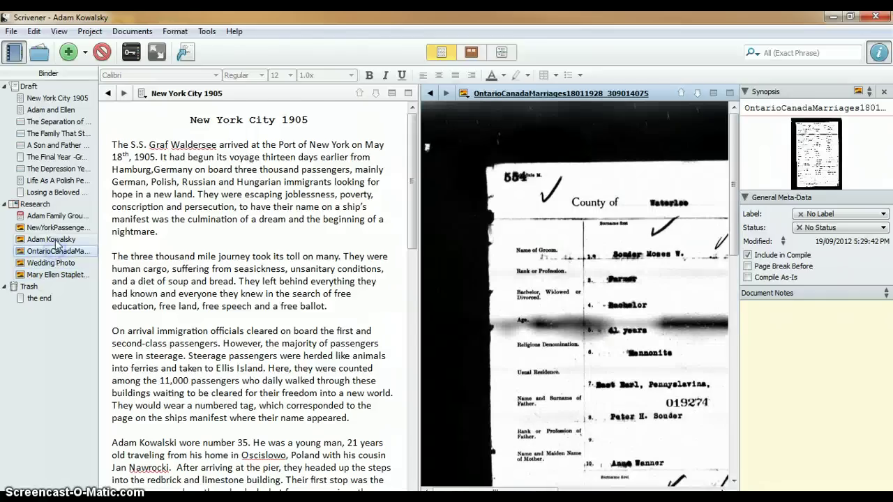
pyautogui.moveTo(666, 269); pyautogui.dragTo(617, 209)
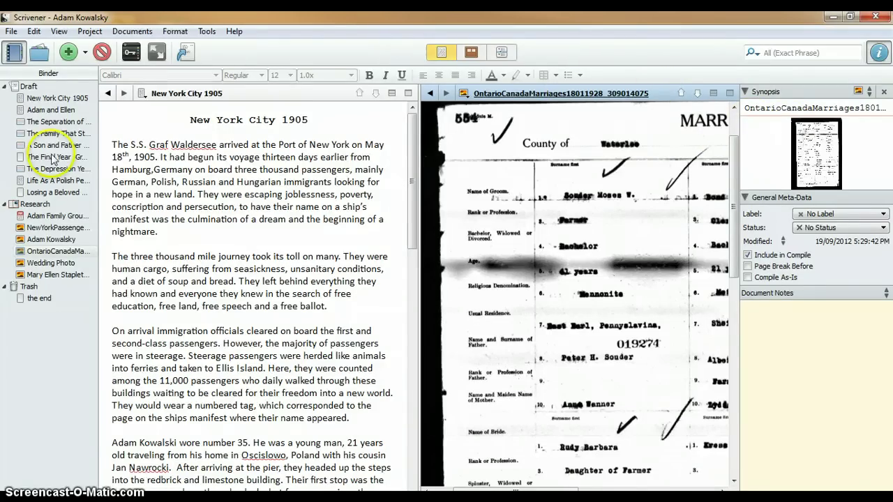
# Browse New York City 1905's label choices, keep Chapter, then edit its Document Notes
pyautogui.click(324, 120)
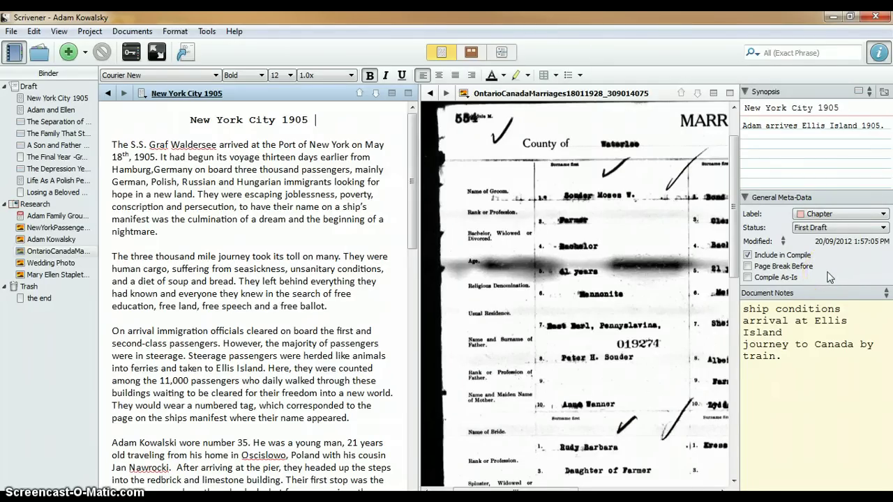
pyautogui.click(880, 214)
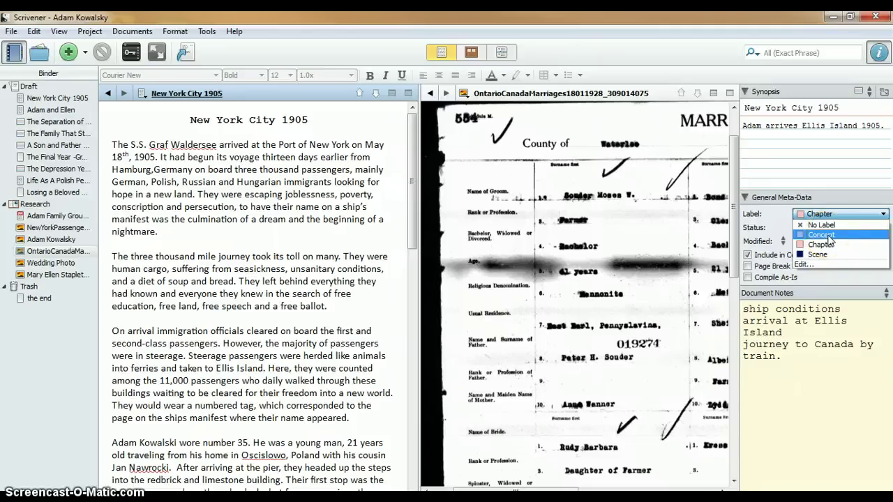
pyautogui.click(829, 256)
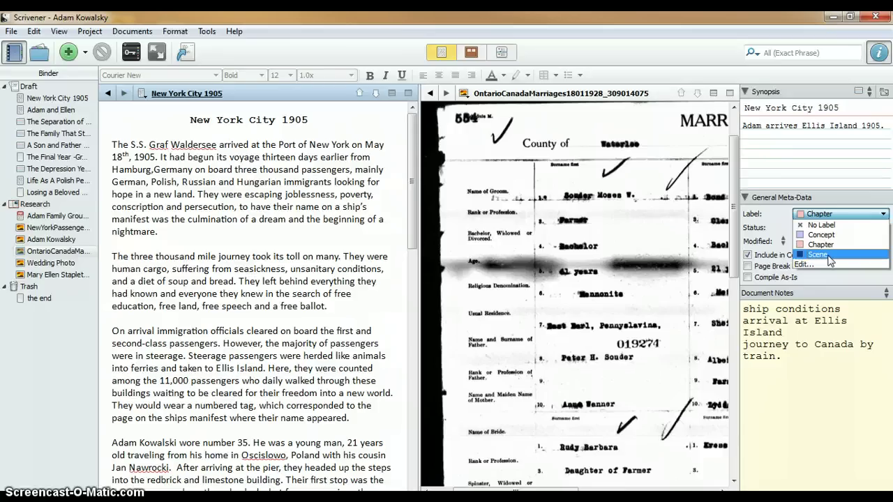
pyautogui.click(832, 257)
pyautogui.click(845, 244)
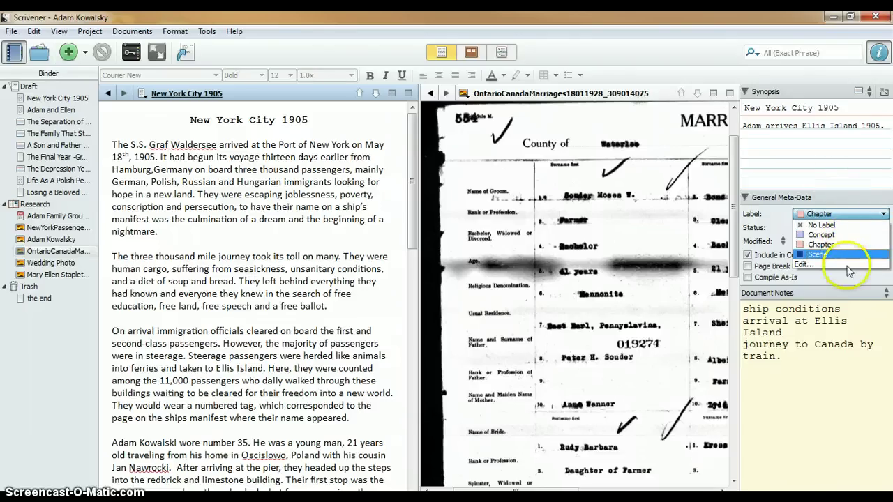
pyautogui.click(860, 356)
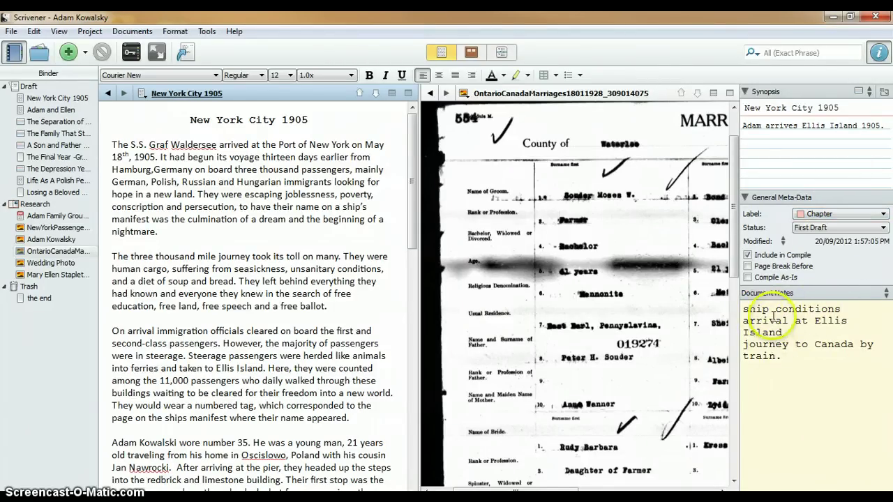
pyautogui.press('Return')
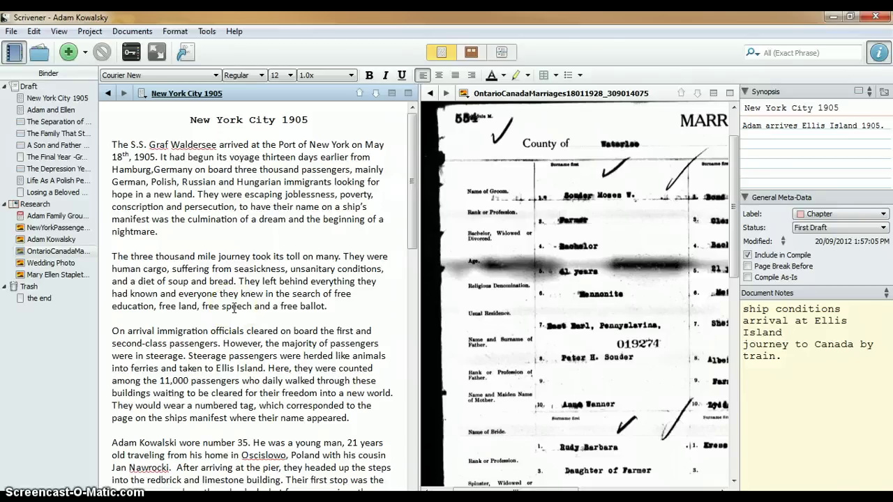
pyautogui.click(214, 227)
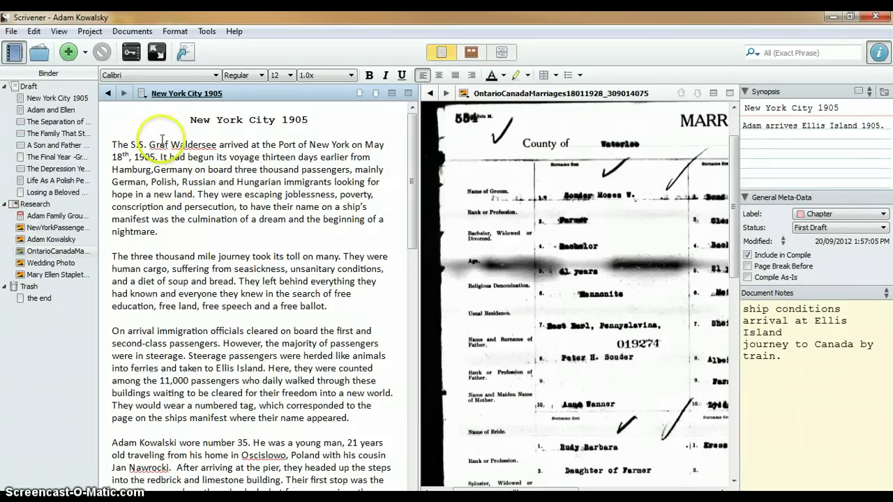
pyautogui.click(214, 145)
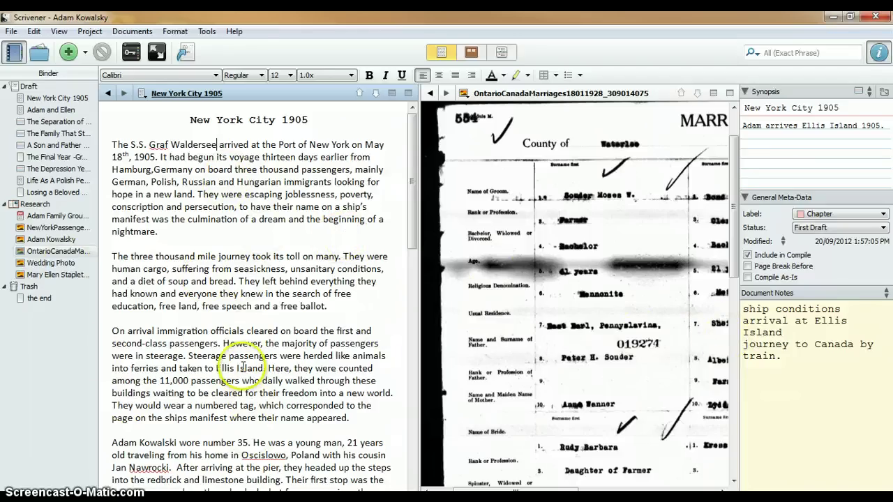
pyautogui.click(350, 305)
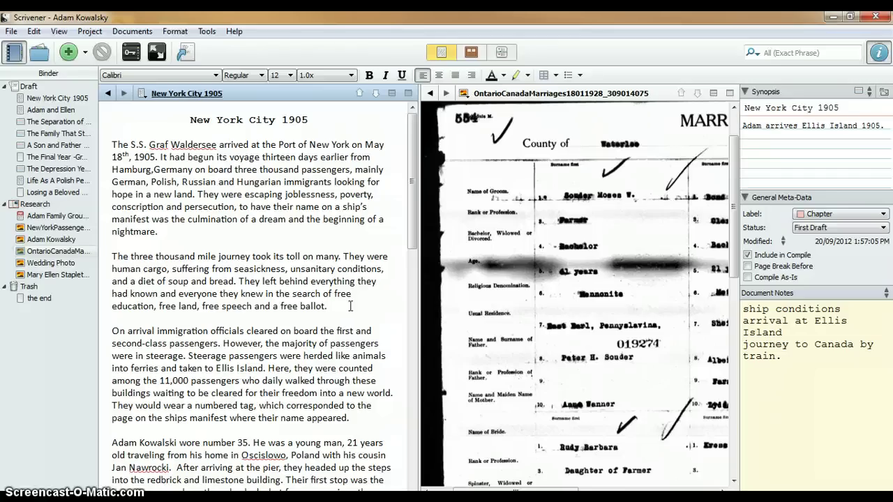
# Switch to Corkboard view, remove the split, and display the Draft's index cards
pyautogui.click(470, 53)
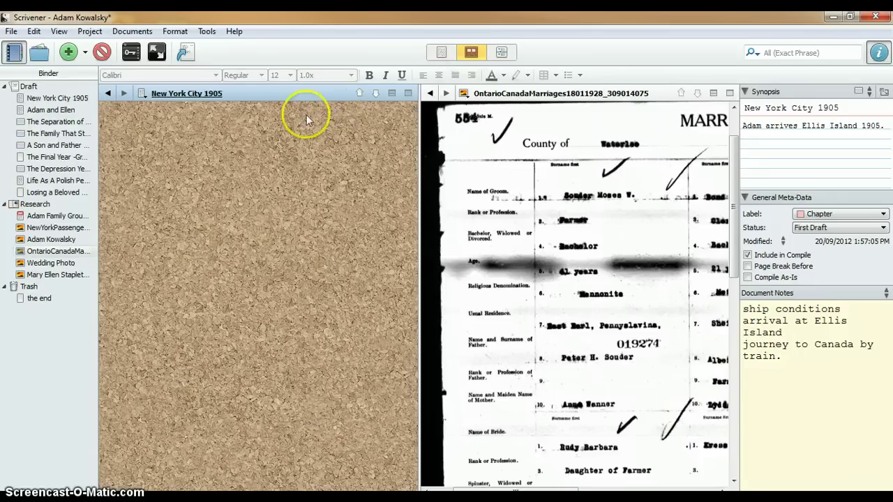
pyautogui.click(408, 92)
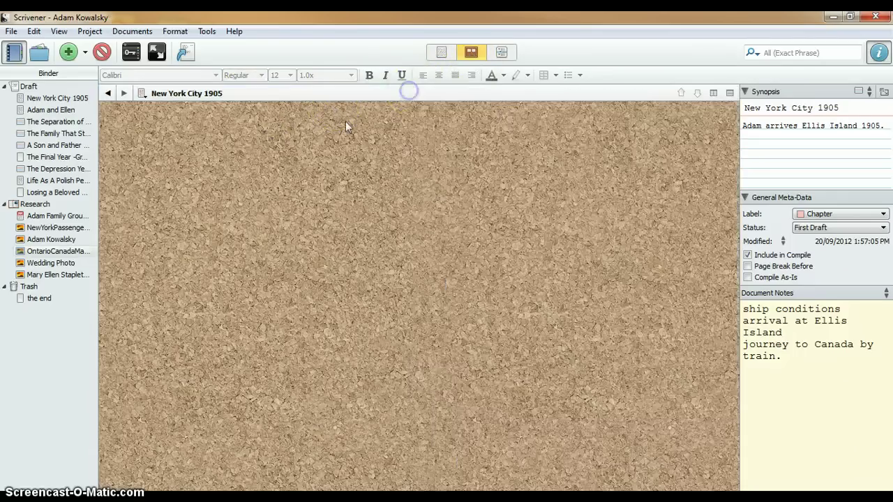
pyautogui.click(35, 87)
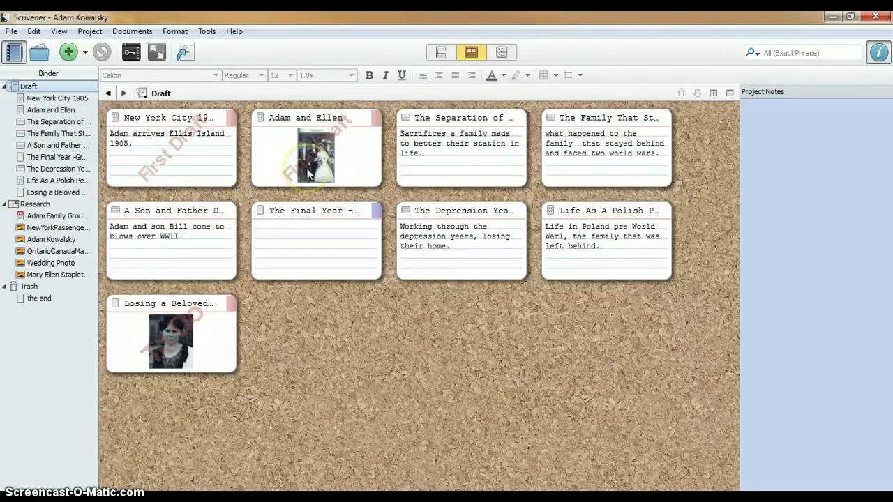
pyautogui.moveTo(307, 168)
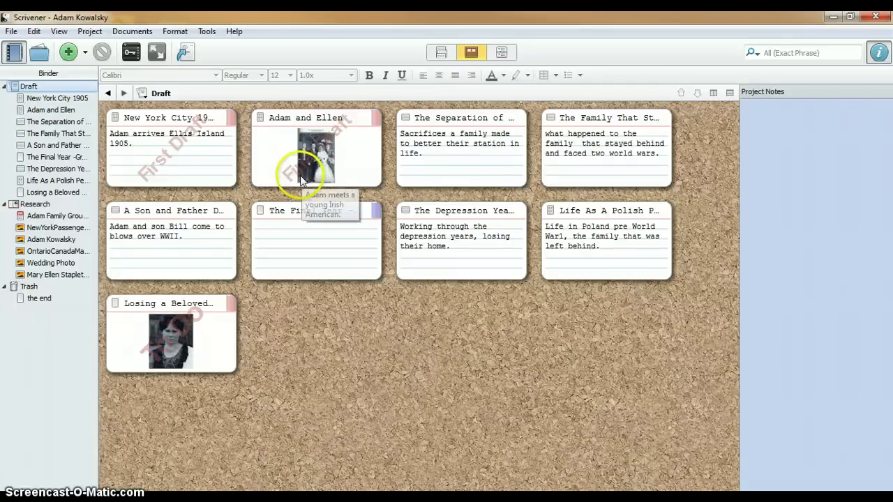
# Drag the New York City 1905 card, then The Depression Years card, to the corkboard's end
pyautogui.moveTo(184, 124)
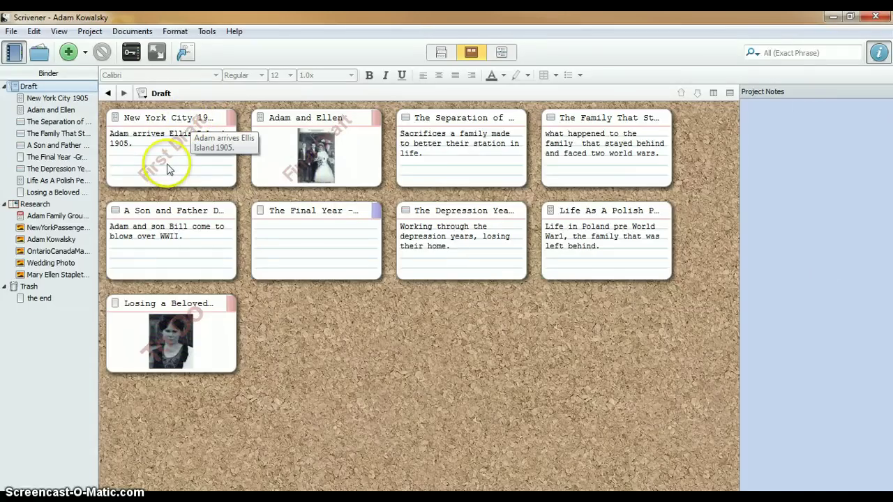
pyautogui.moveTo(167, 169); pyautogui.dragTo(323, 343)
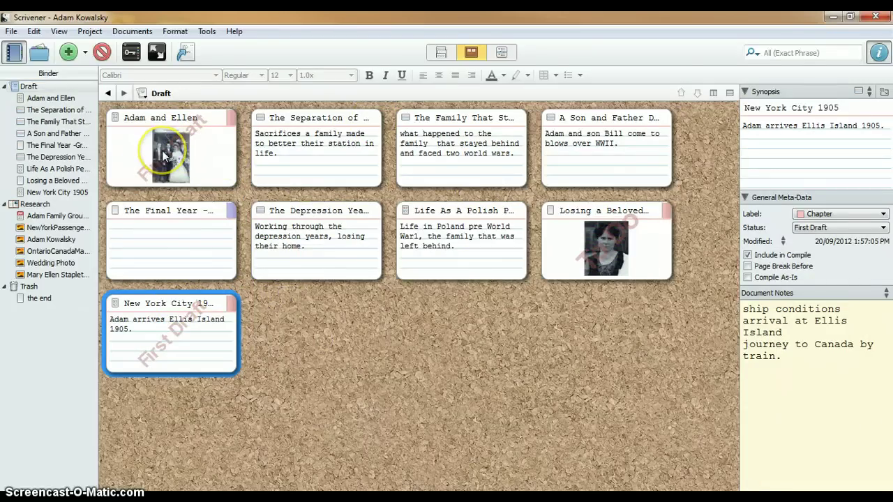
pyautogui.moveTo(163, 155)
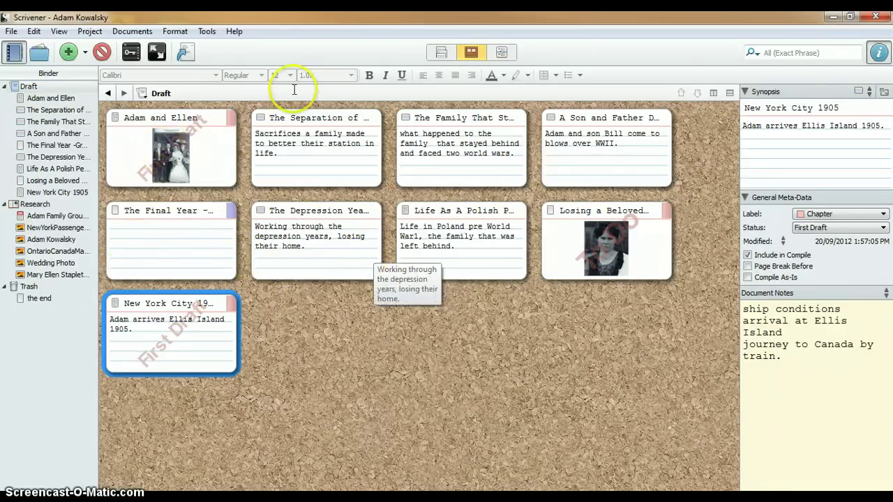
pyautogui.moveTo(312, 200)
pyautogui.moveTo(312, 200); pyautogui.dragTo(325, 313)
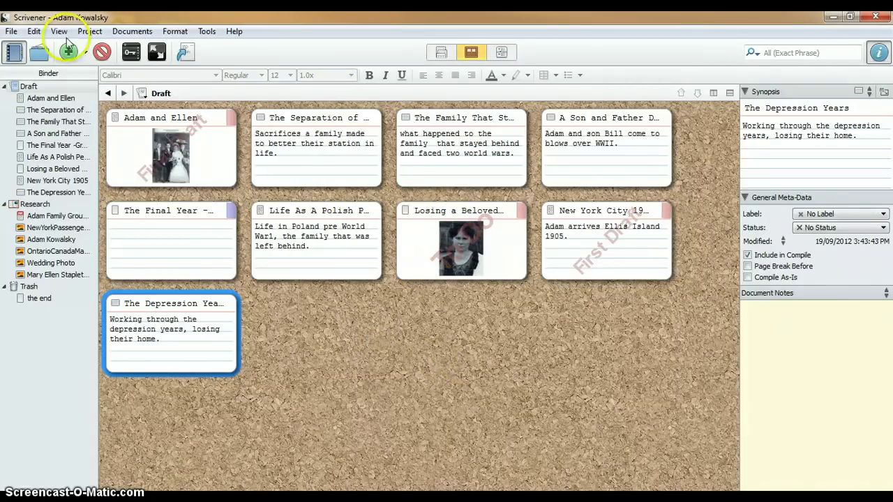
# Review Project Targets: 2,252 of 50,000 draft words and a 1,000-word session target
pyautogui.click(91, 33)
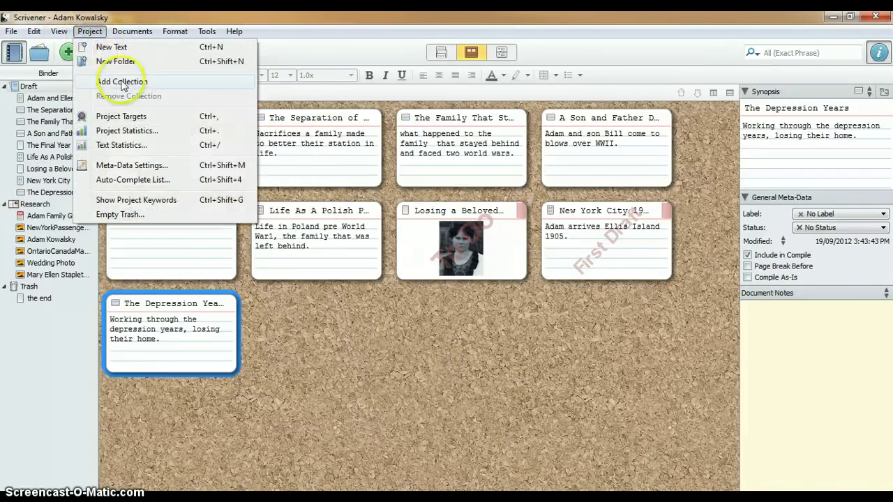
pyautogui.click(136, 122)
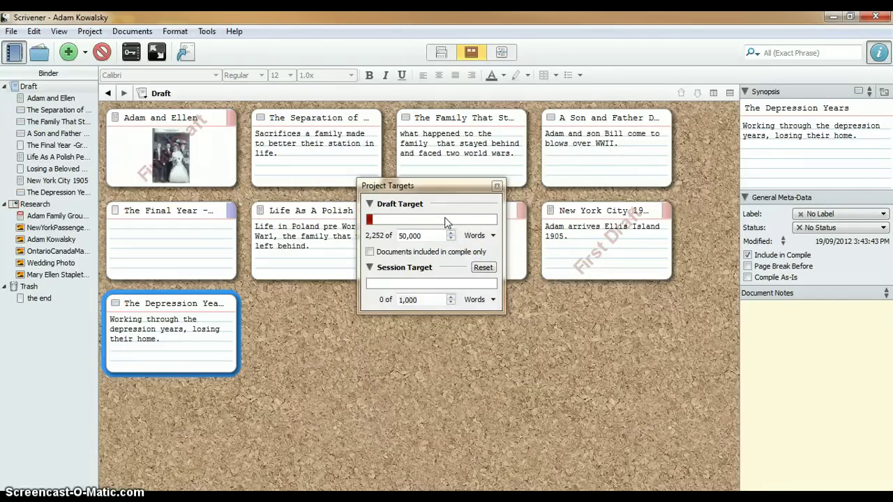
pyautogui.click(496, 186)
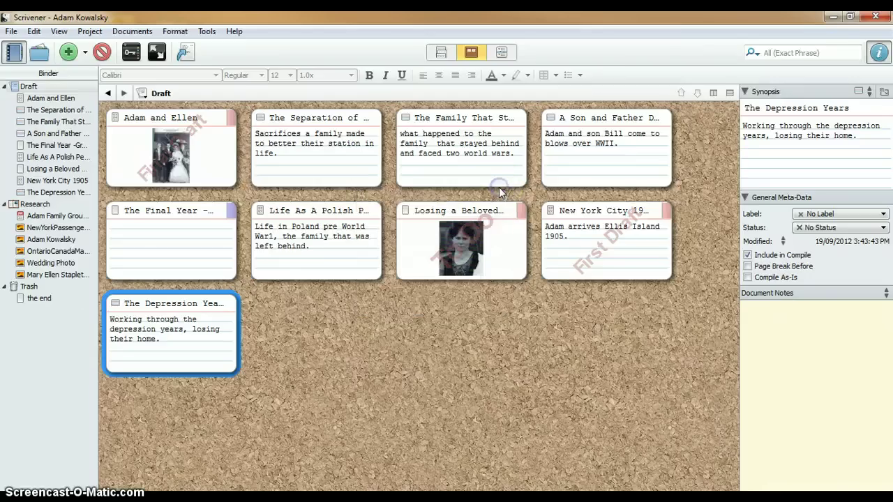
# Check Project Statistics: 2,252 words, 13,074 characters and 7 paperback pages
pyautogui.click(90, 30)
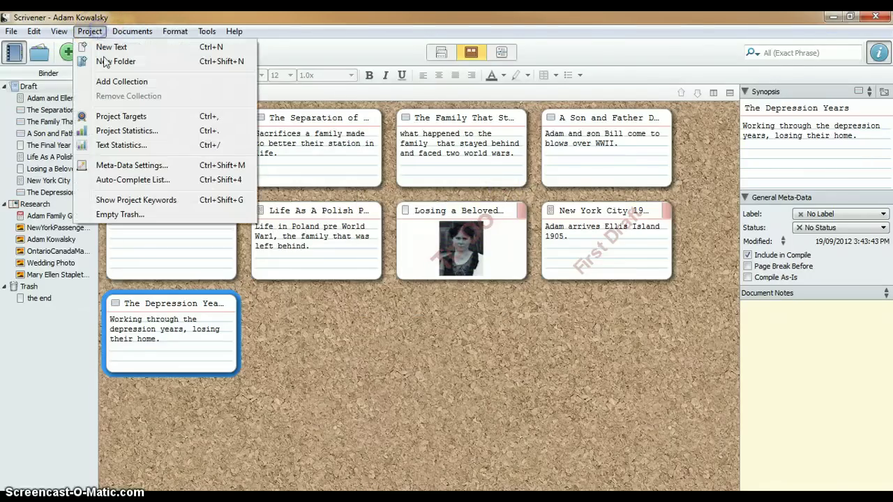
pyautogui.click(127, 131)
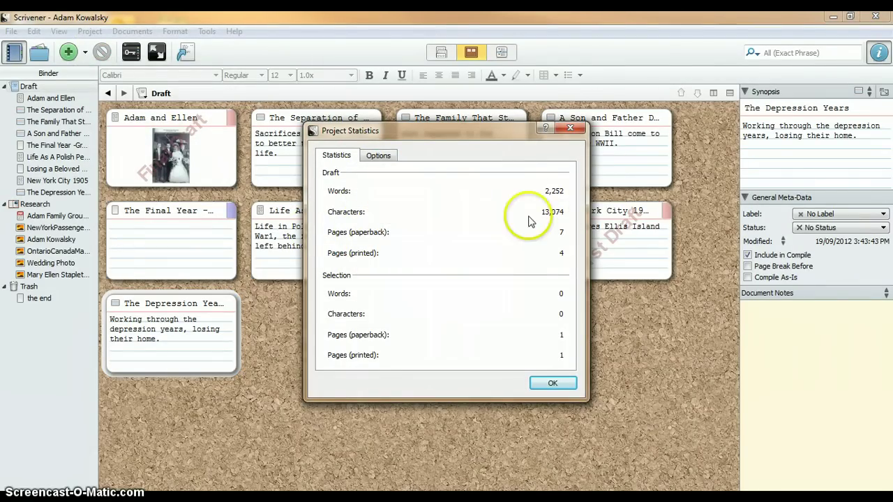
pyautogui.click(547, 385)
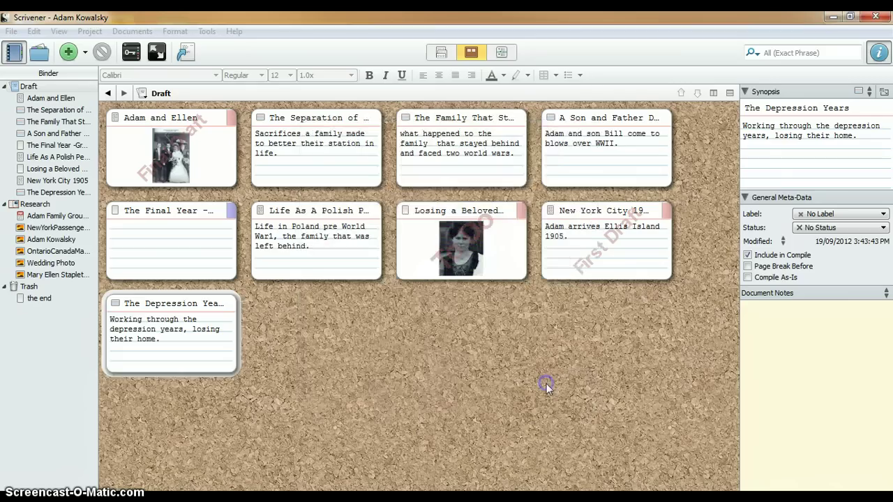